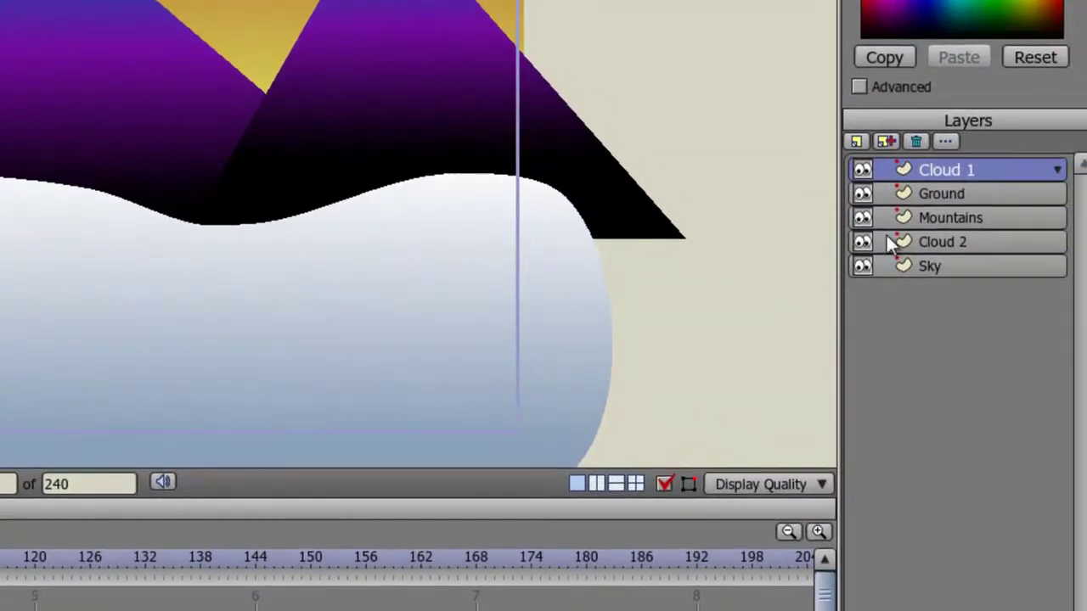
# - Step through the Cloud 2, Mountains, Ground and Sky layers, then switch to the Workspace Orbit tool
pyautogui.click(968, 243)
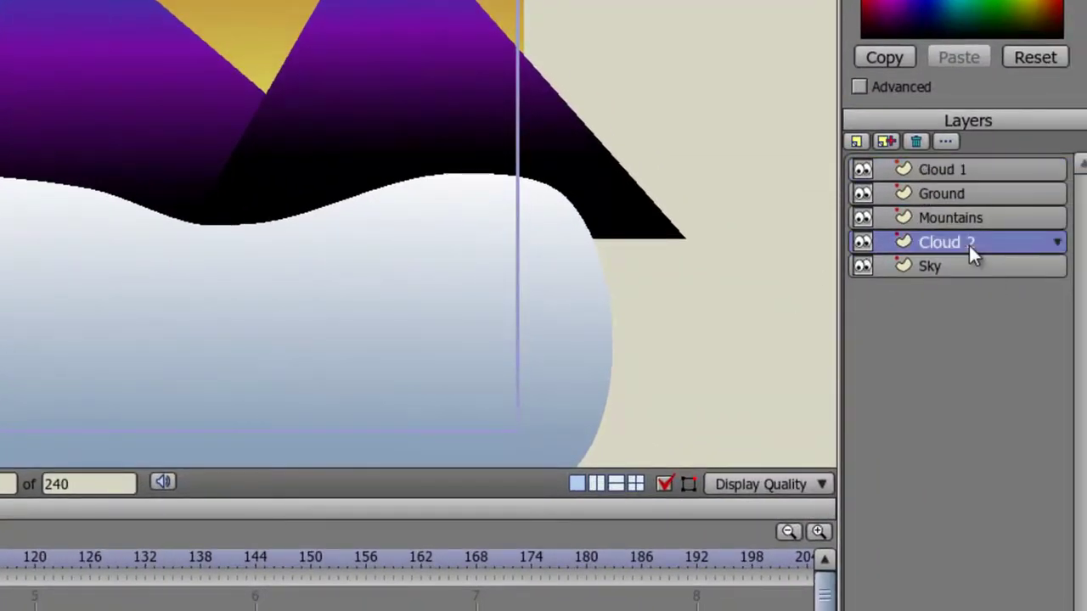
pyautogui.click(960, 217)
pyautogui.click(960, 195)
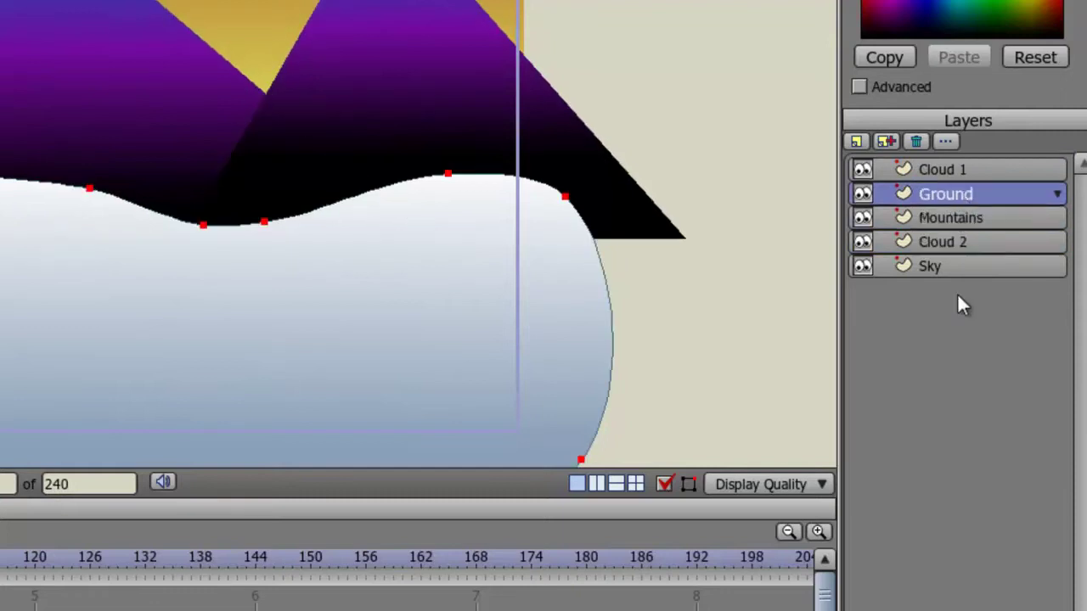
pyautogui.click(957, 267)
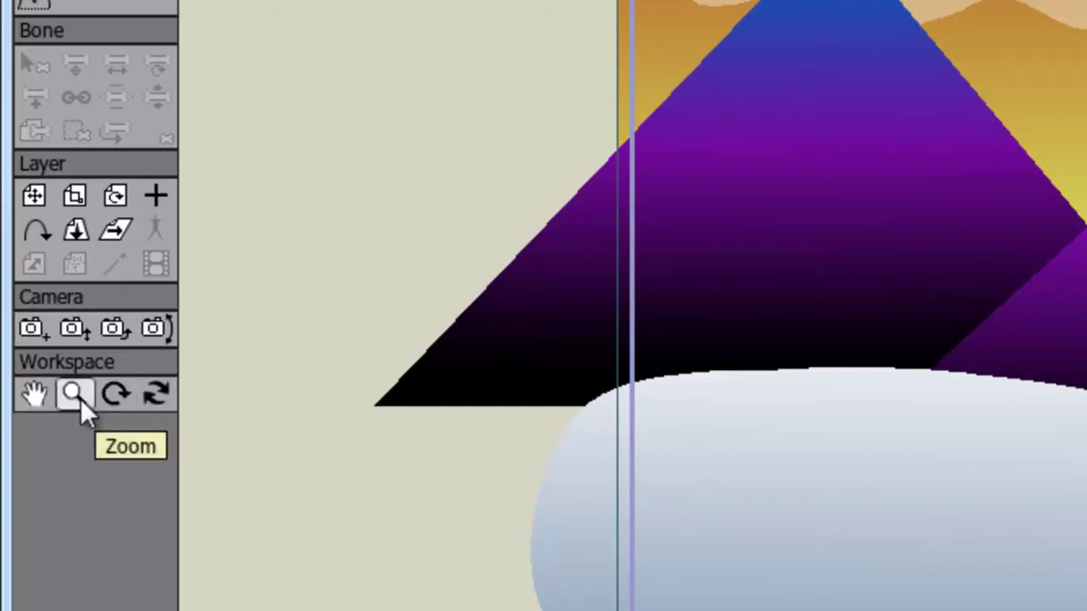
pyautogui.click(34, 393)
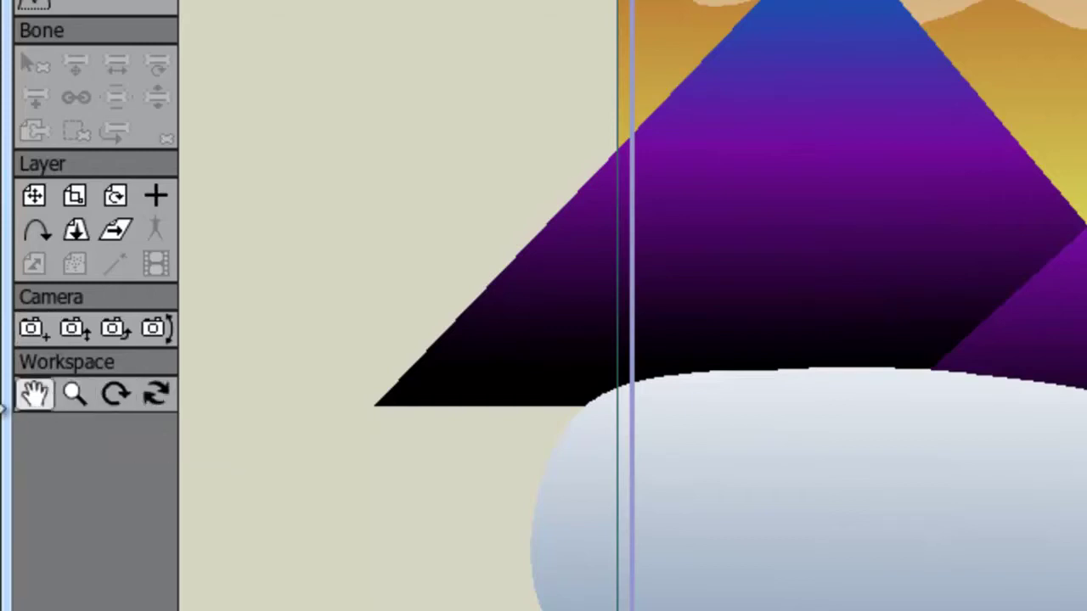
pyautogui.click(155, 393)
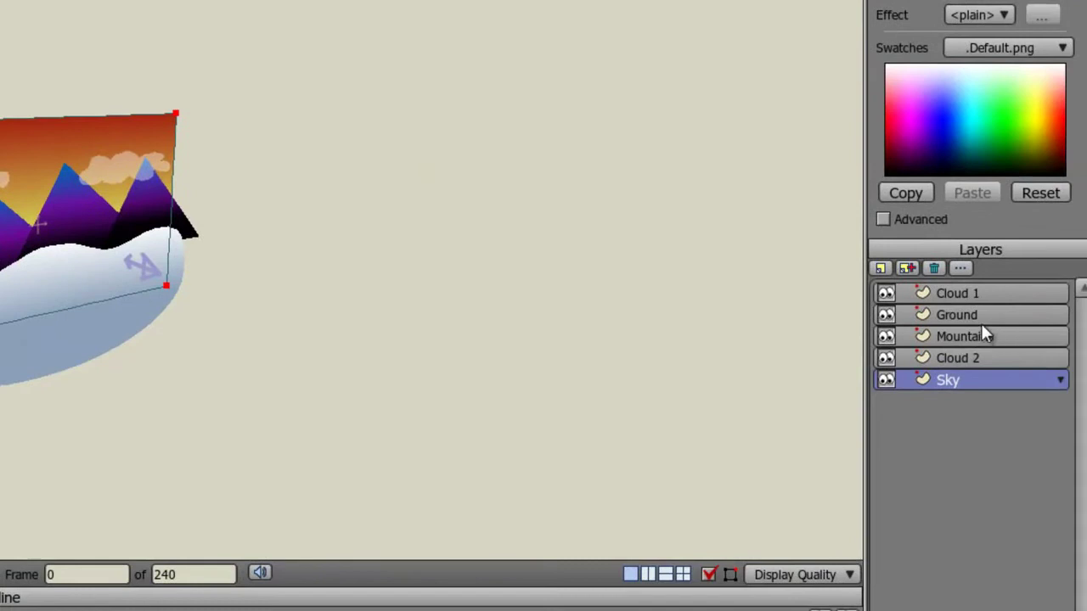
# - With Translate Layer, set the Ground layer's Z position to 2
pyautogui.click(981, 314)
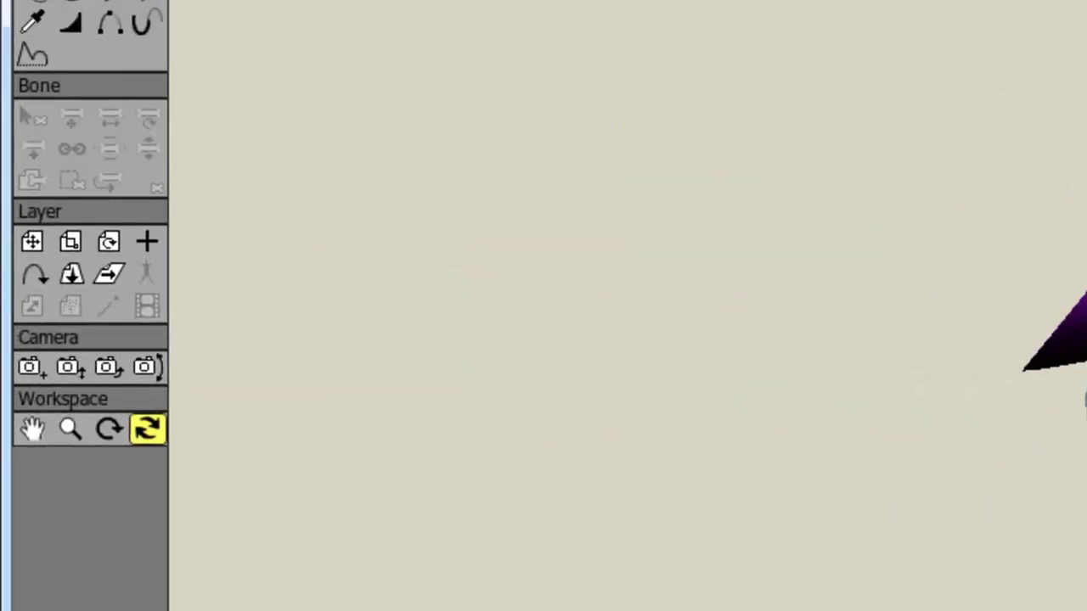
pyautogui.click(30, 243)
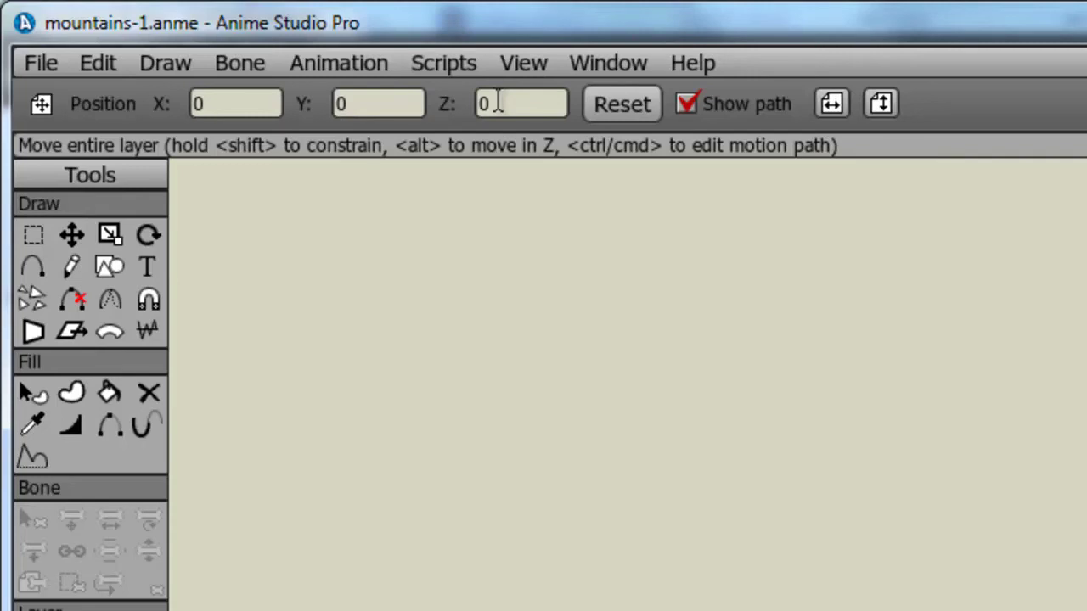
pyautogui.doubleClick(497, 102)
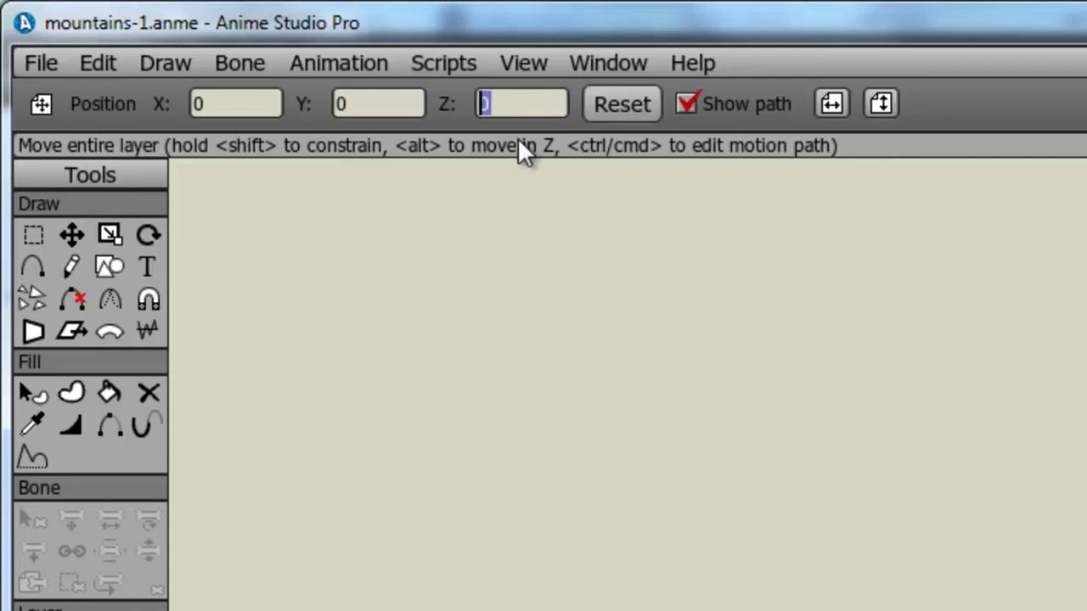
pyautogui.write('2')
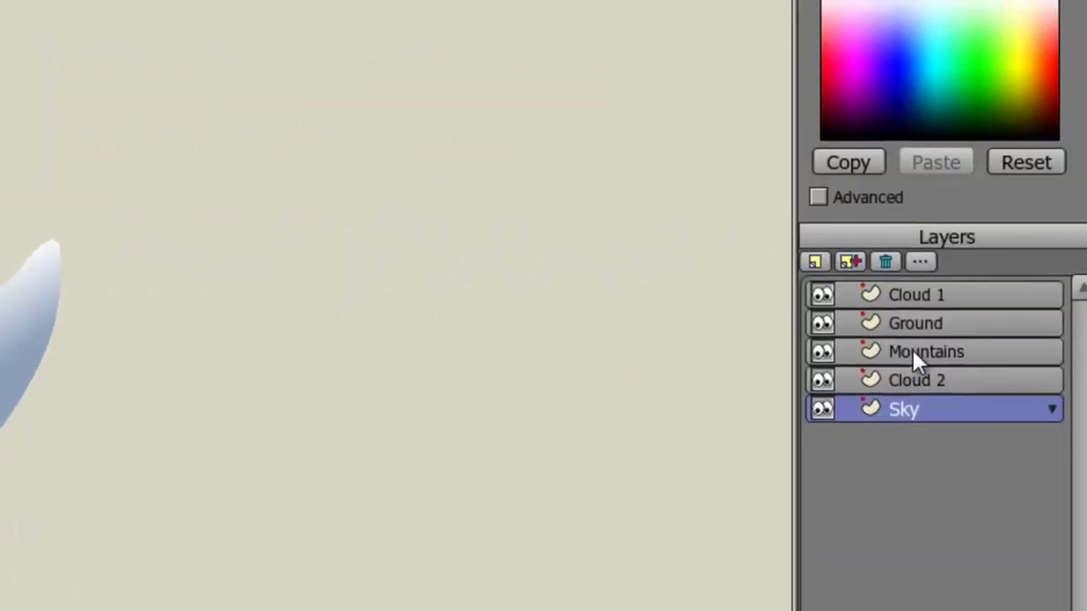
# - Select the Mountains layer and enter .2 as its Z value
pyautogui.click(914, 353)
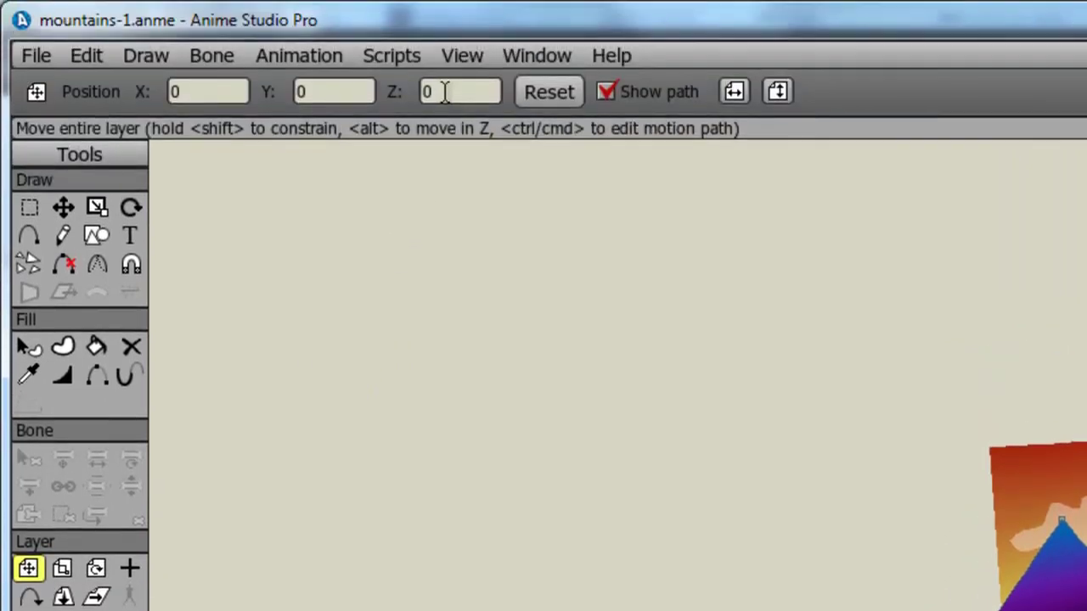
pyautogui.doubleClick(424, 91)
pyautogui.write('.2')
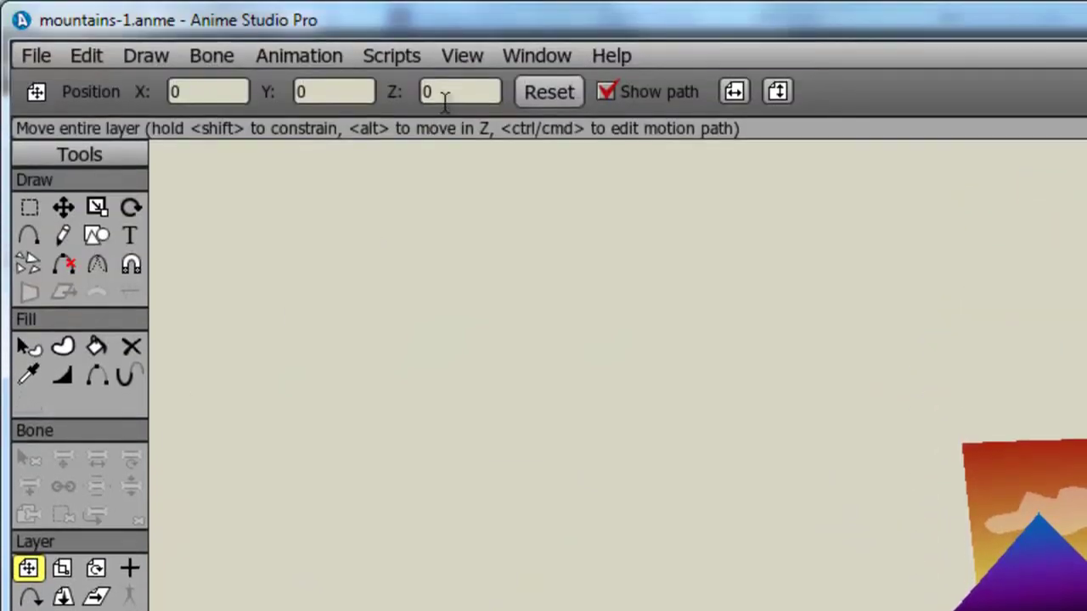
# - Replace the cloud layer's Z value with .3
pyautogui.moveTo(444, 93); pyautogui.dragTo(422, 91)
pyautogui.write('.3')
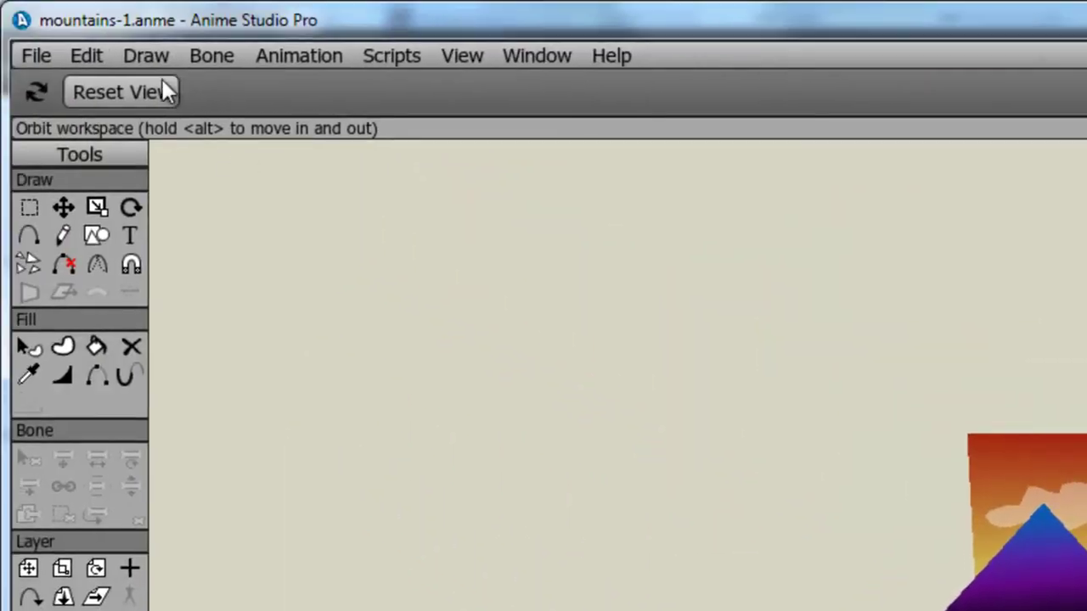
# - Reset the view, then orbit it to see the layers separated in depth
pyautogui.click(121, 93)
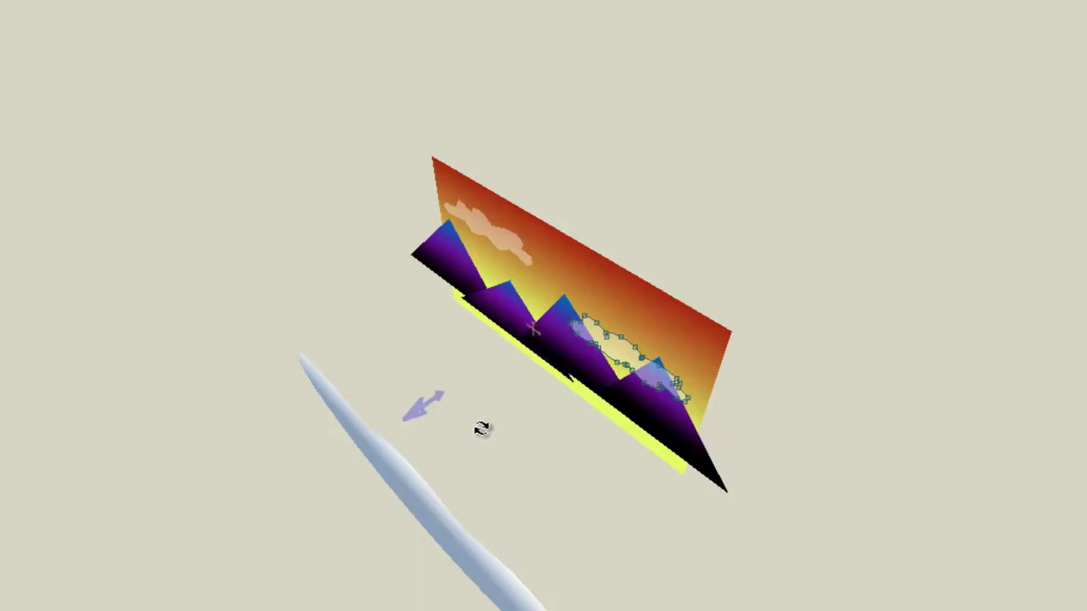
pyautogui.moveTo(483, 427); pyautogui.dragTo(544, 456)
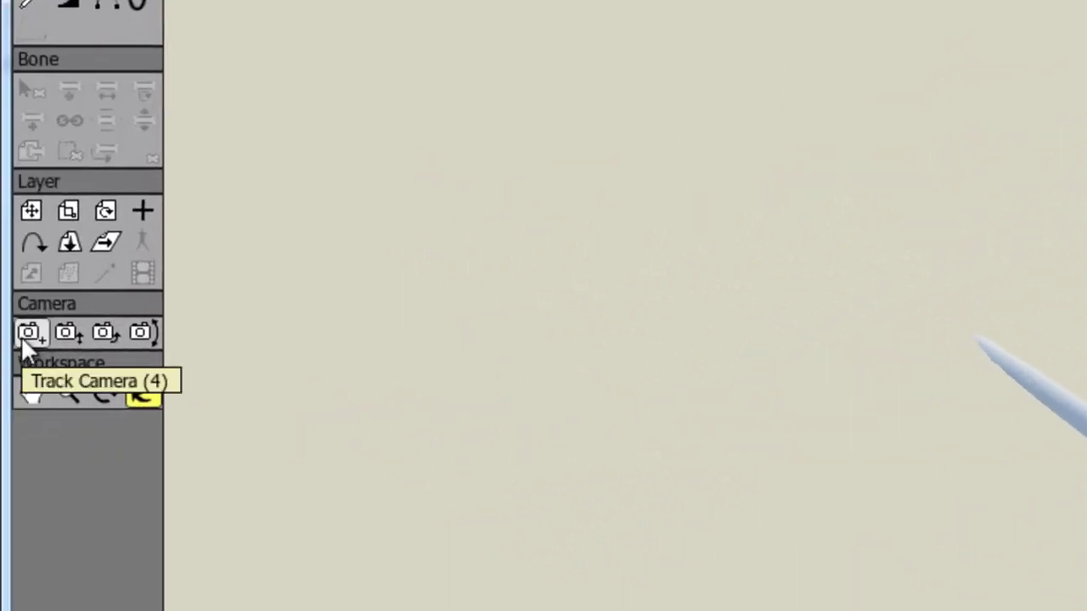
# - With the Track Camera tool, change the camera's Z position from 1.7321 to 2.5
pyautogui.click(28, 333)
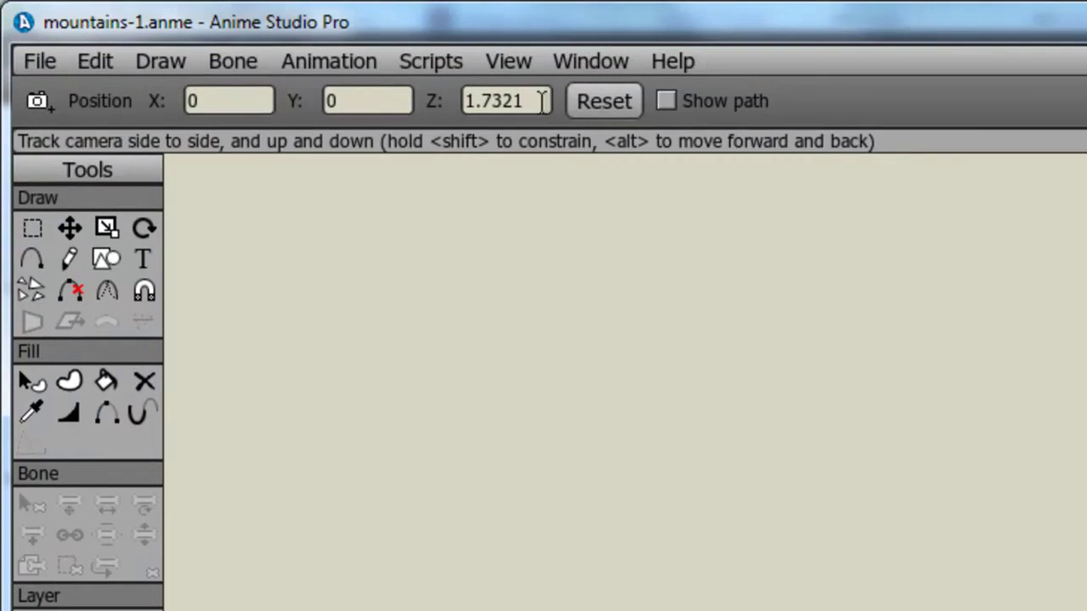
pyautogui.moveTo(538, 102); pyautogui.dragTo(465, 102)
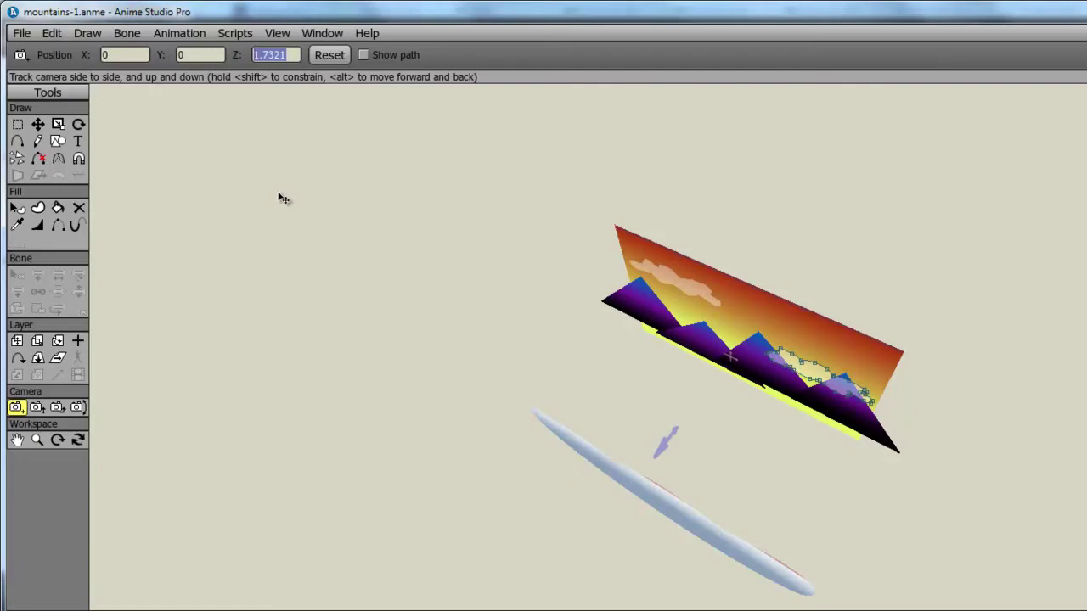
pyautogui.write('2.5')
pyautogui.press('Return')
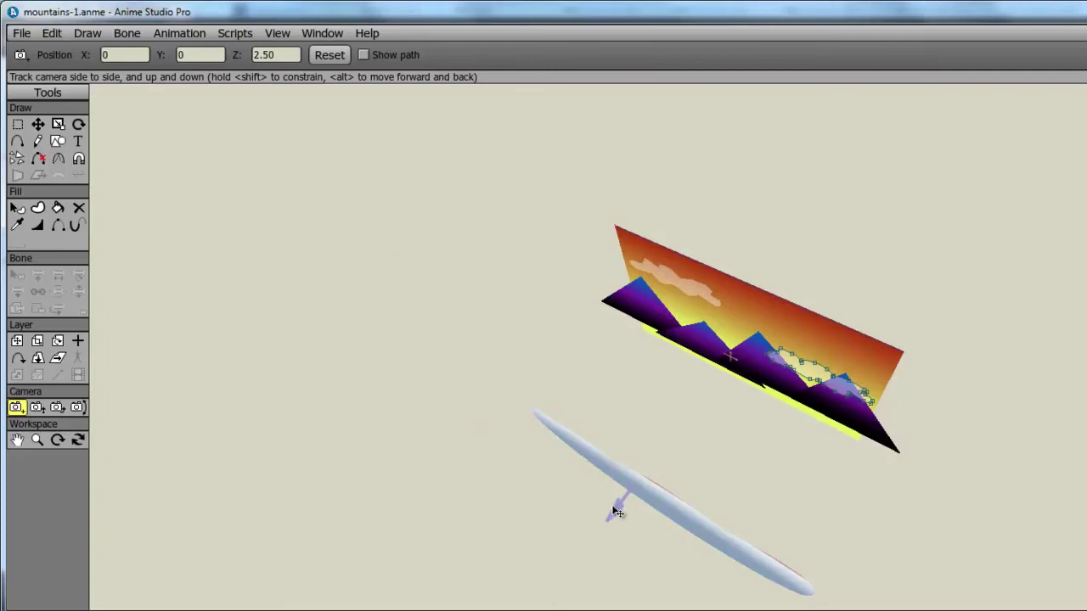
pyautogui.click(79, 440)
# - Orbit the workspace briefly, then reset it to the front camera view
pyautogui.moveTo(348, 448); pyautogui.dragTo(388, 407)
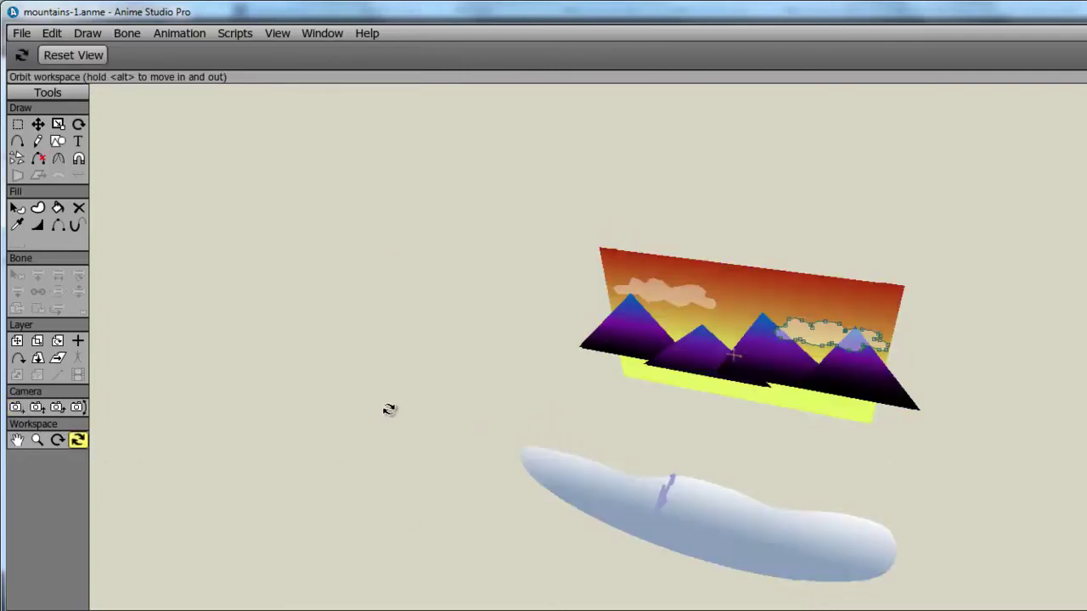
pyautogui.click(86, 56)
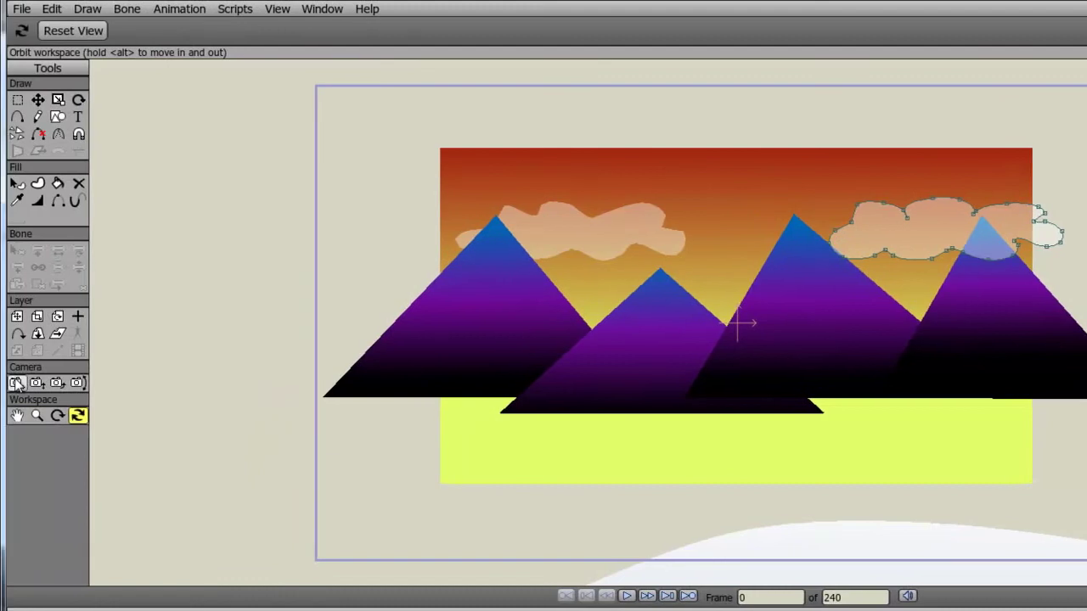
pyautogui.click(17, 383)
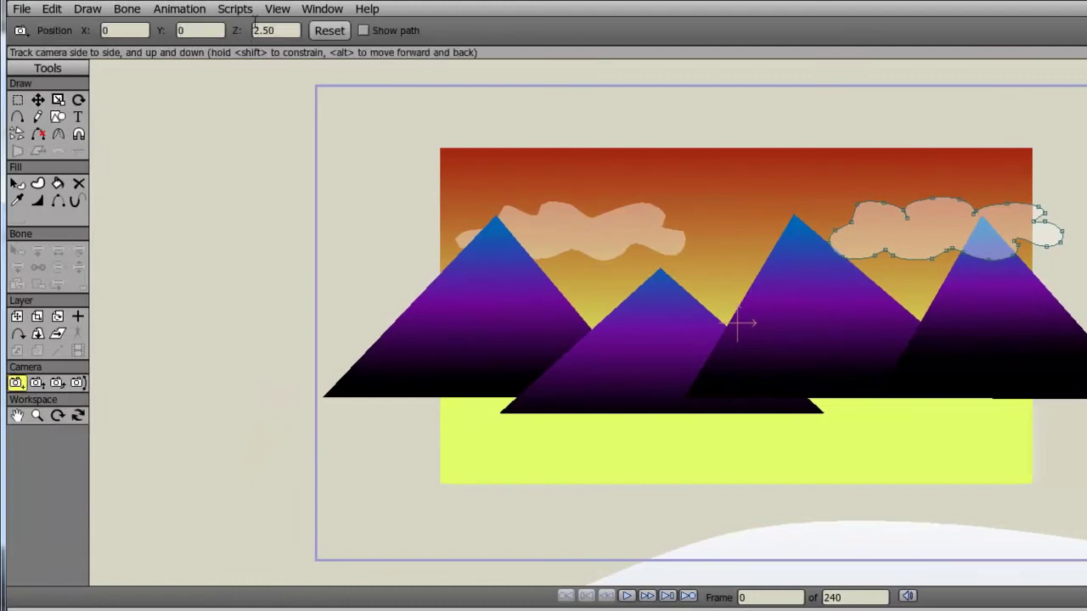
# - Try camera Z depths of 3 and 4, settling on 3.7
pyautogui.moveTo(281, 30); pyautogui.dragTo(253, 32)
pyautogui.write('3')
pyautogui.press('Return')
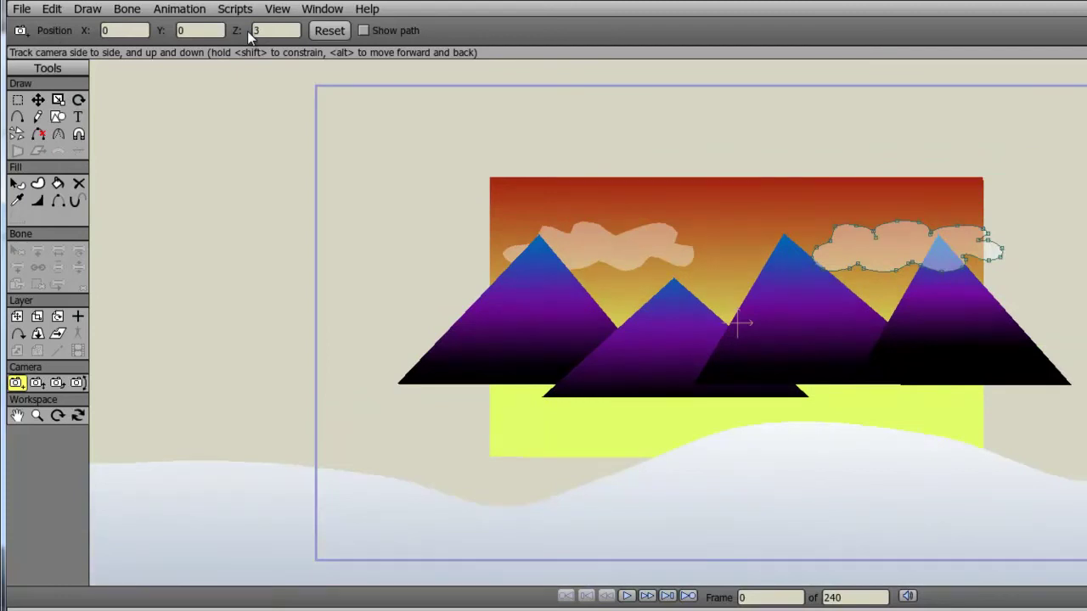
pyautogui.doubleClick(255, 30)
pyautogui.write('4')
pyautogui.press('Return')
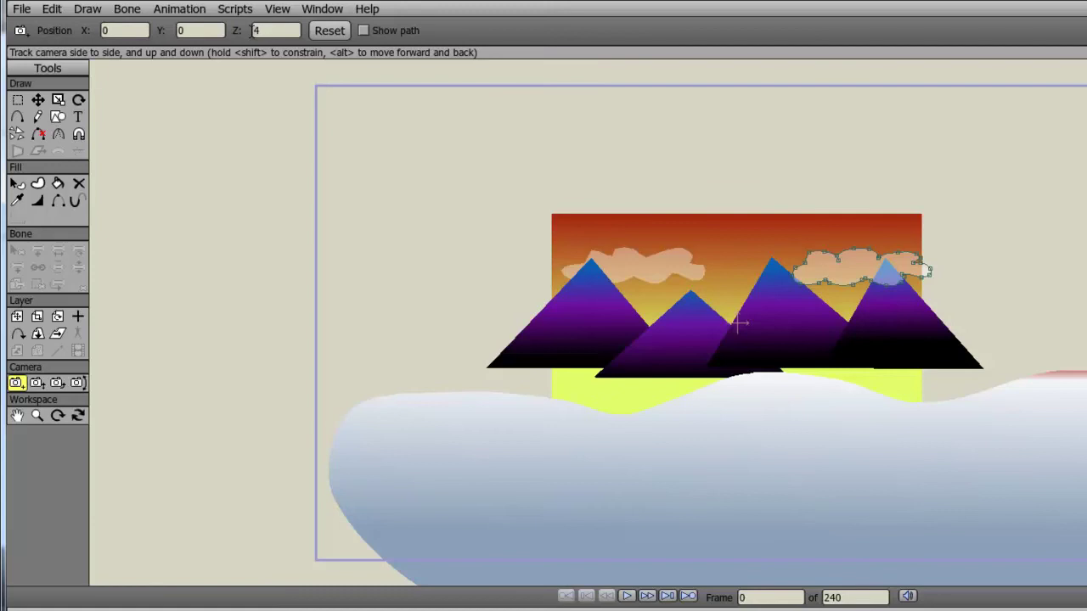
pyautogui.doubleClick(255, 31)
pyautogui.write('3.7')
pyautogui.press('Return')
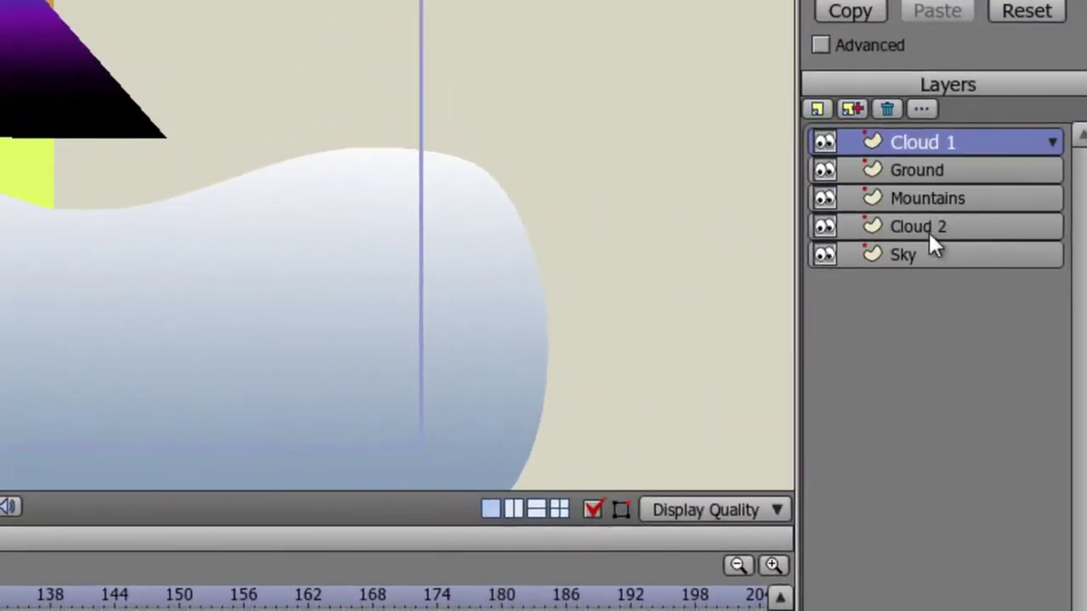
# - Scale up the Mountains layer and drag it down to Y -0.1721 into the ground
pyautogui.click(929, 199)
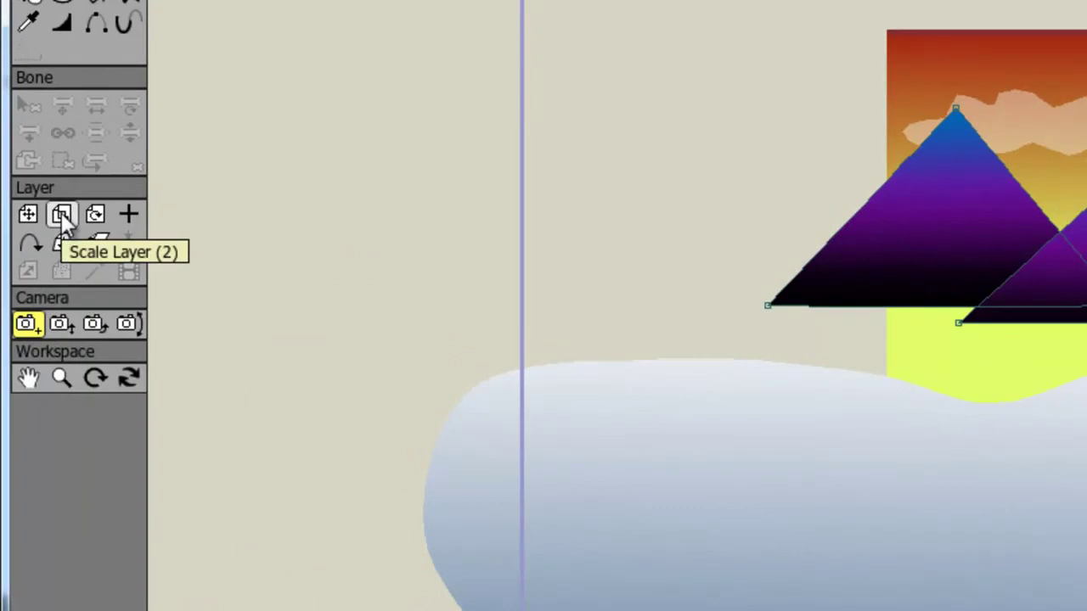
pyautogui.click(61, 212)
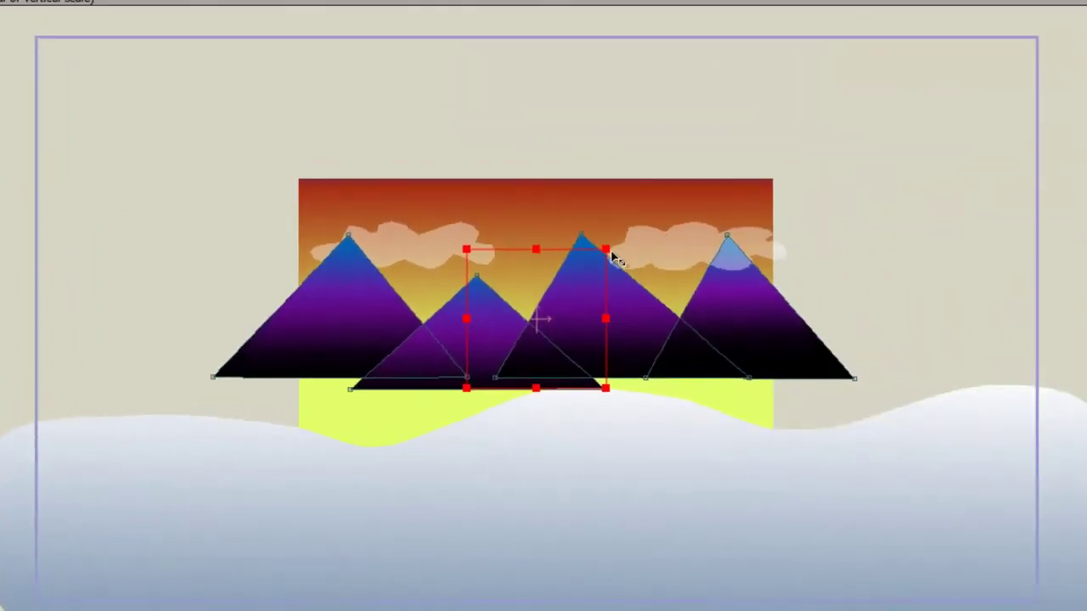
pyautogui.moveTo(607, 250); pyautogui.dragTo(686, 237)
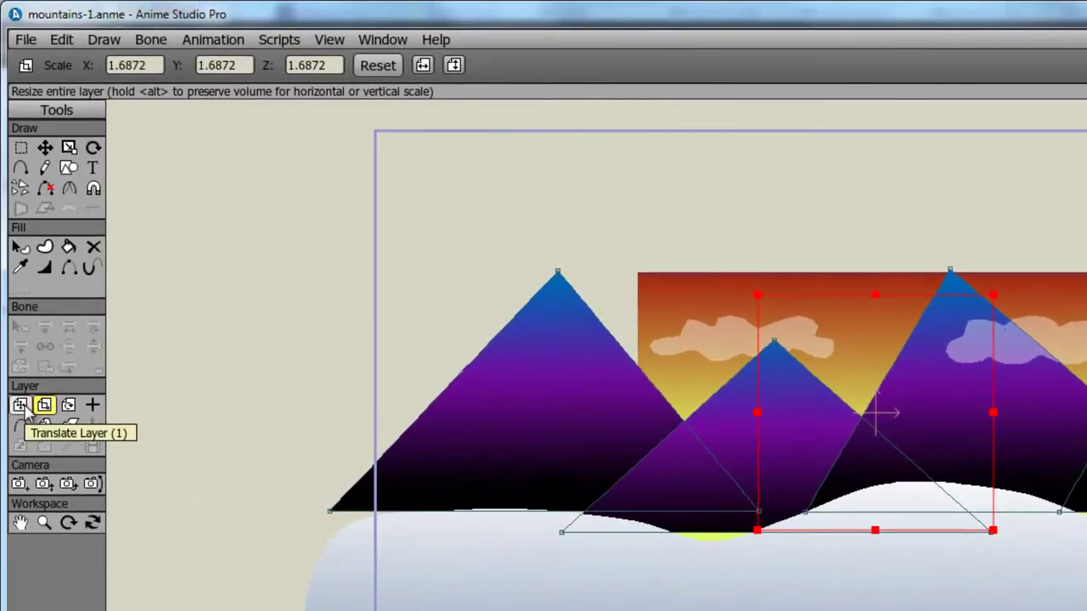
pyautogui.click(20, 405)
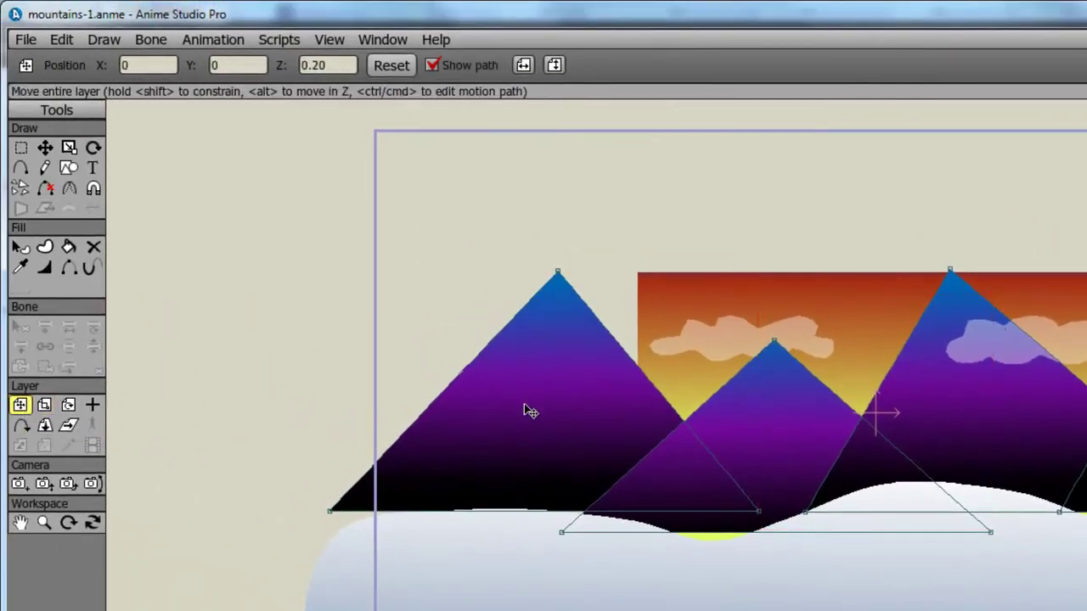
pyautogui.moveTo(526, 411); pyautogui.dragTo(531, 460)
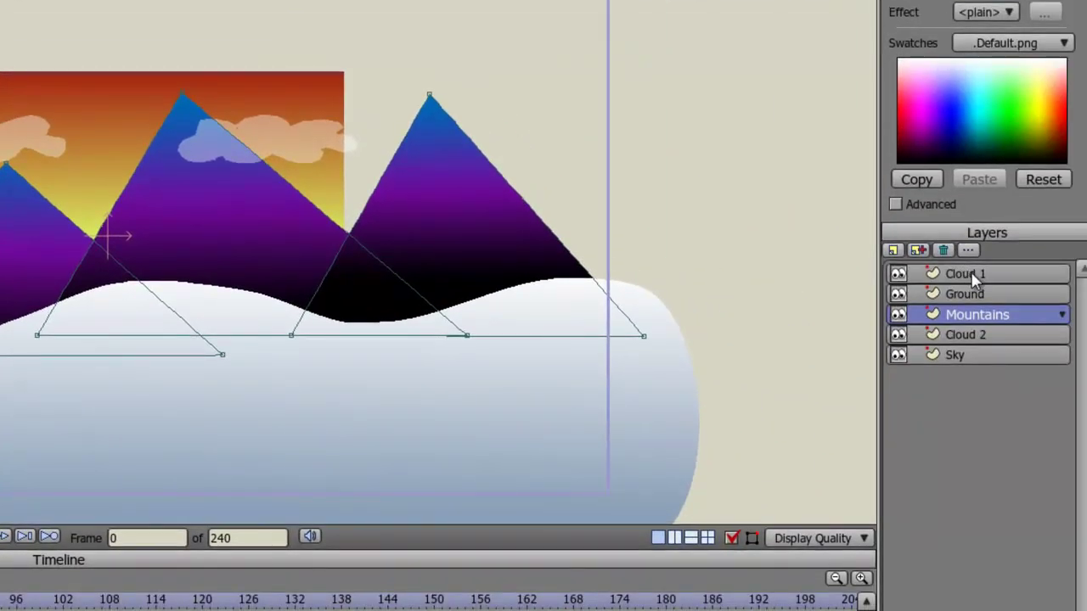
# - Enlarge the Cloud 1 layer and move it down-left over the middle peaks
pyautogui.click(974, 277)
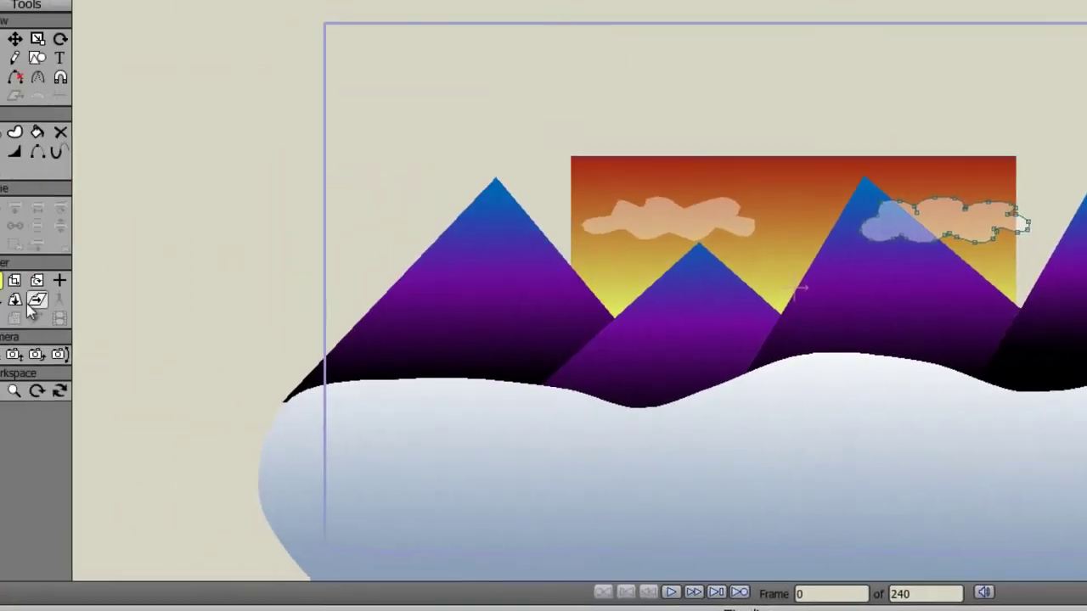
pyautogui.click(19, 289)
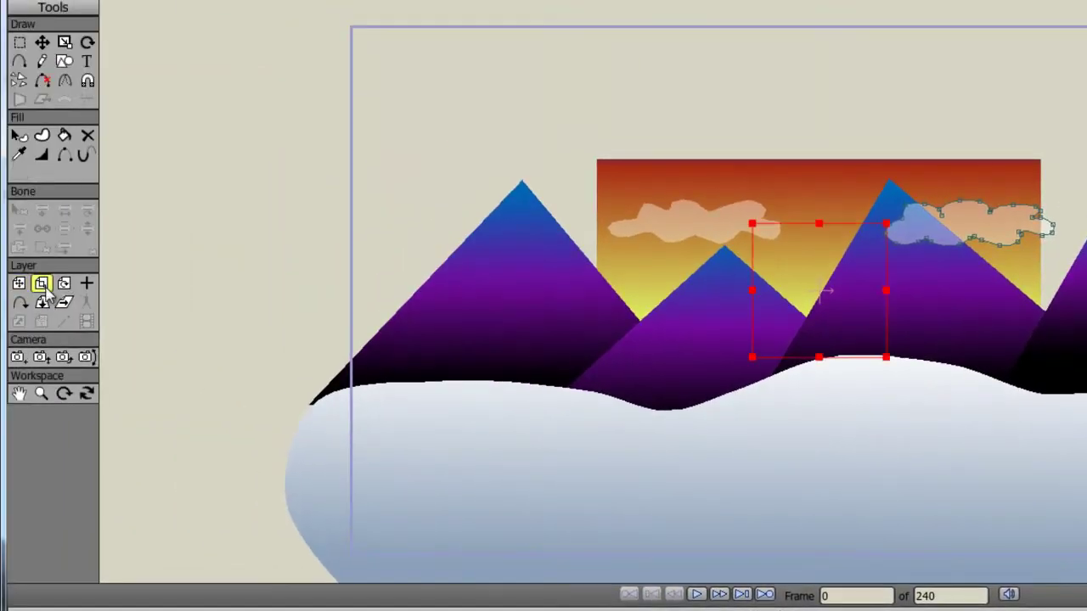
pyautogui.moveTo(886, 224); pyautogui.dragTo(946, 180)
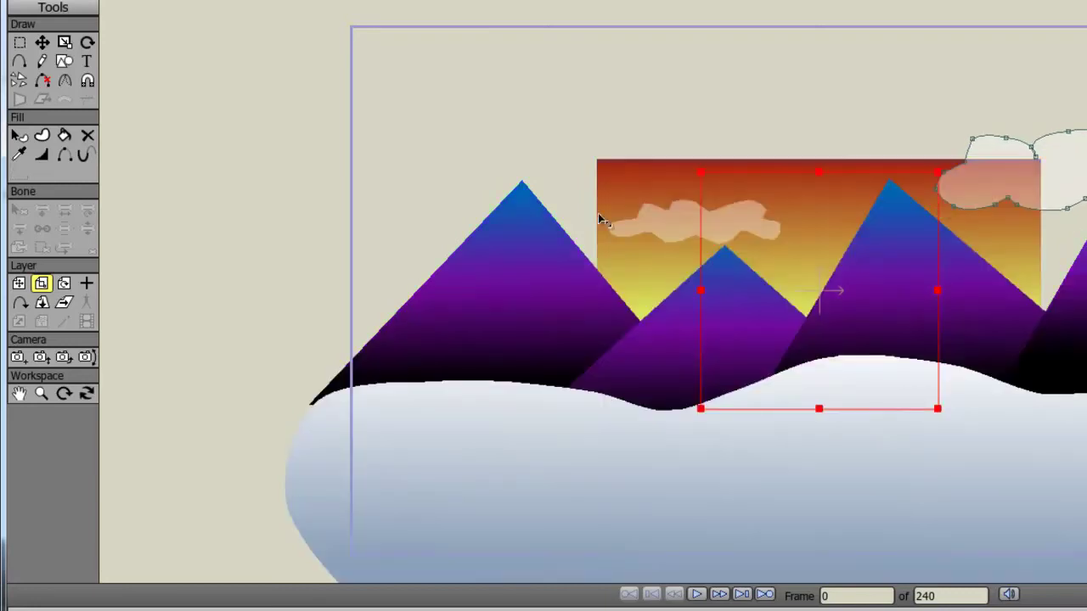
pyautogui.click(19, 283)
pyautogui.moveTo(1044, 192); pyautogui.dragTo(789, 291)
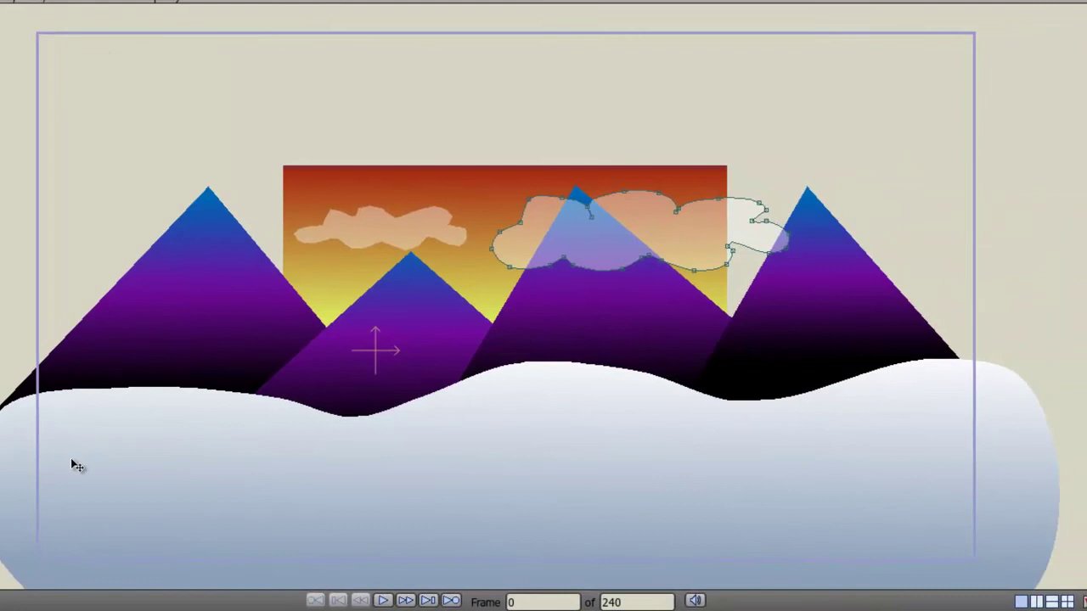
# - Scale the Sky layer up until the sunset gradient stretches past every camera frame edge
pyautogui.click(510, 295)
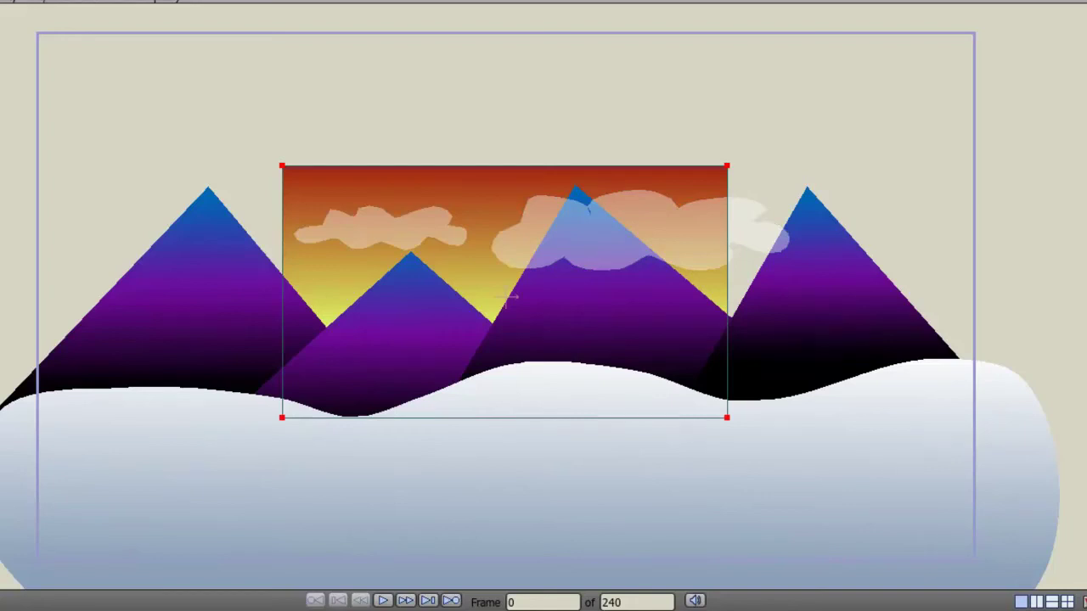
pyautogui.click(507, 297)
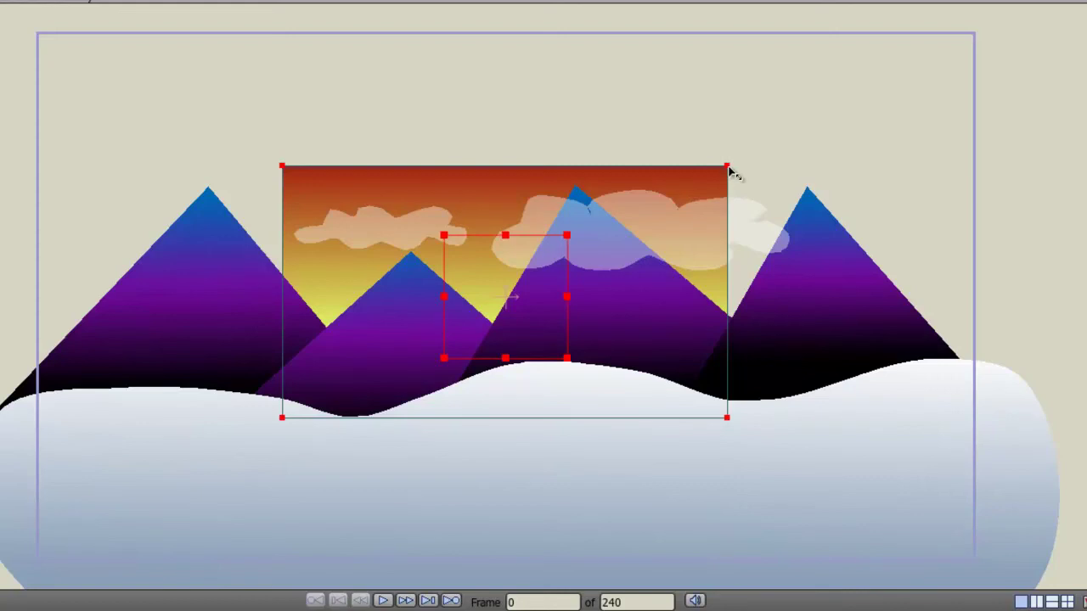
pyautogui.moveTo(728, 167); pyautogui.dragTo(1053, 65)
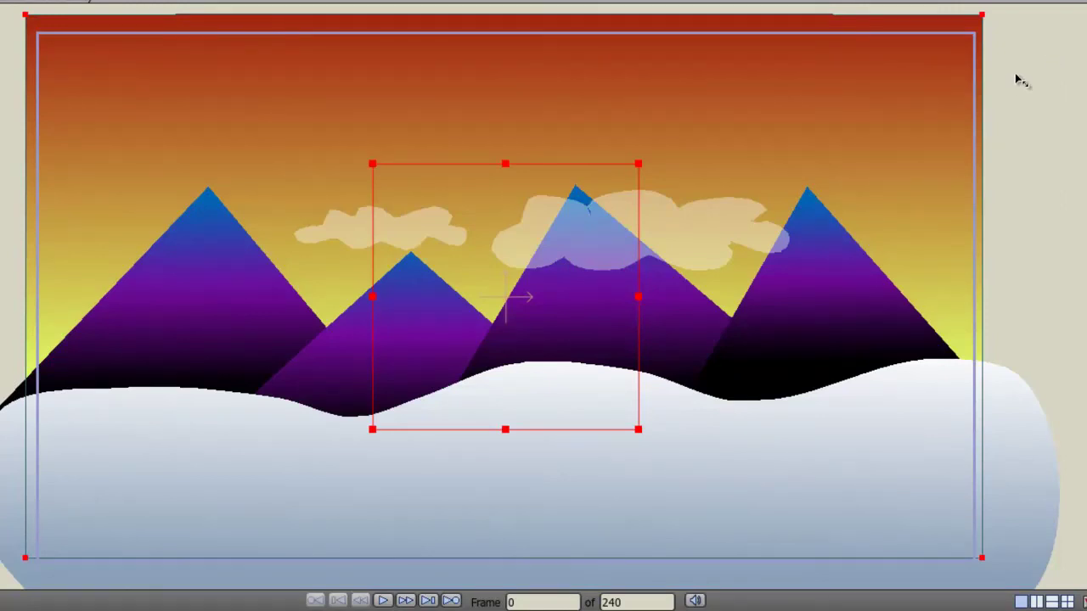
pyautogui.moveTo(981, 15); pyautogui.dragTo(1053, 10)
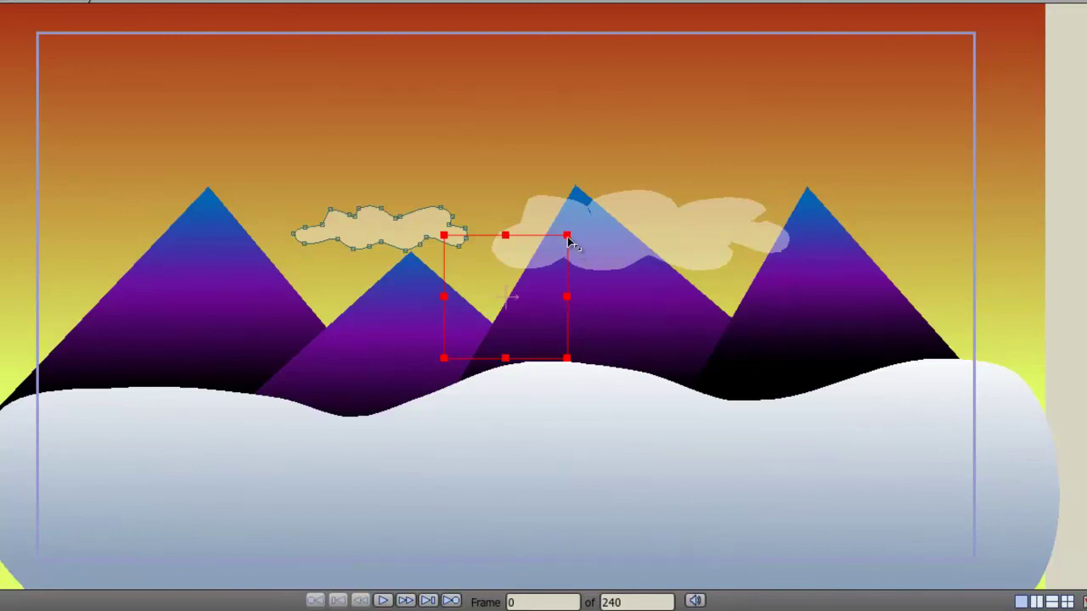
# - Enlarge the small left cloud and shift it beside the leftmost mountain peak
pyautogui.moveTo(569, 238); pyautogui.dragTo(601, 226)
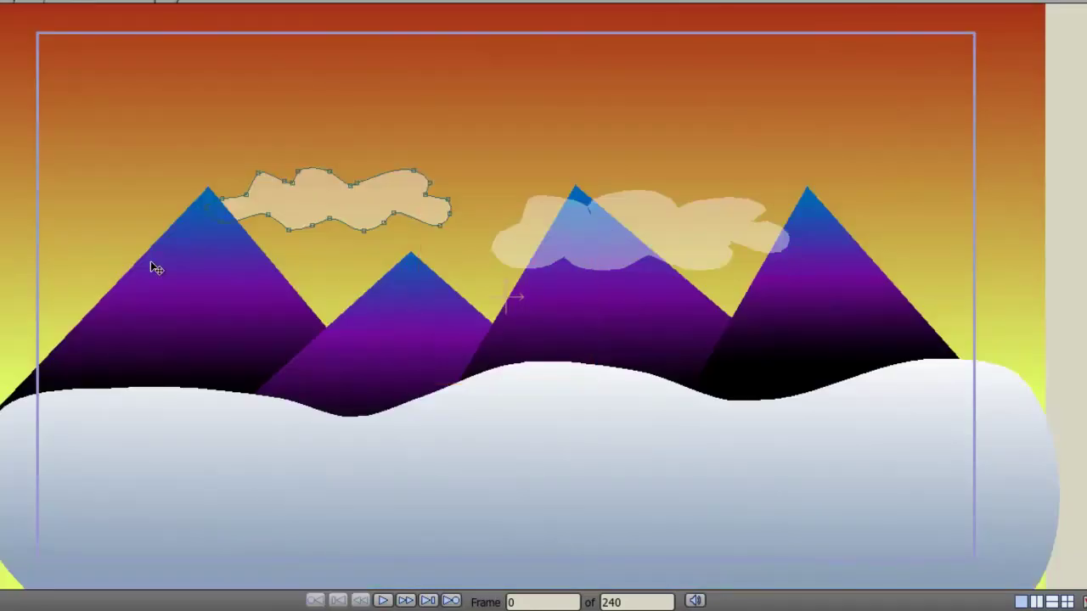
pyautogui.moveTo(304, 218); pyautogui.dragTo(265, 254)
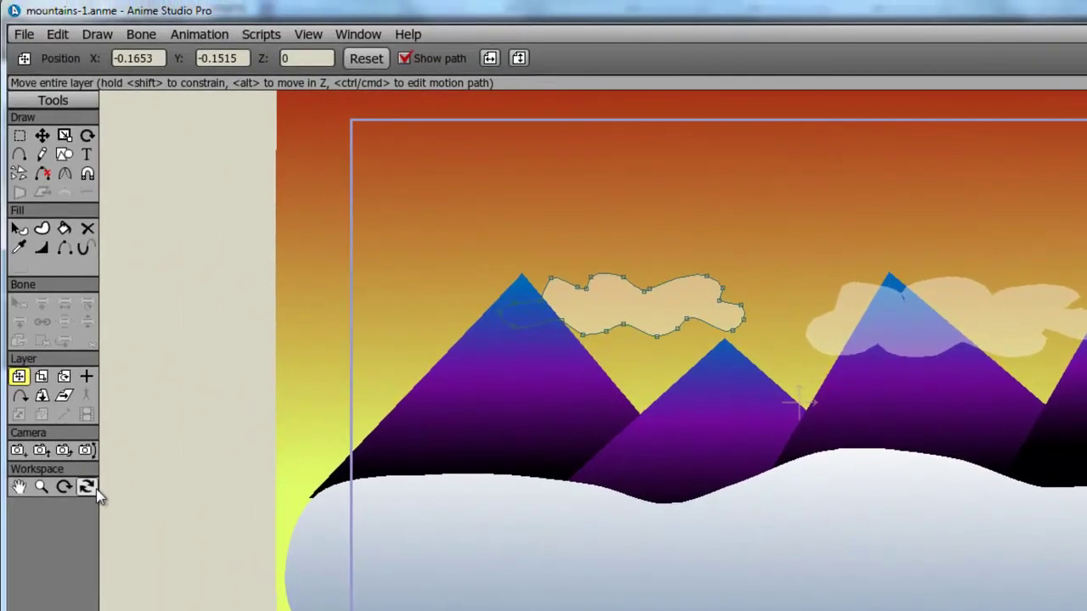
# - Orbit the workspace to tilt the scene, exposing the sky, mountains and ground at staggered depths
pyautogui.click(87, 486)
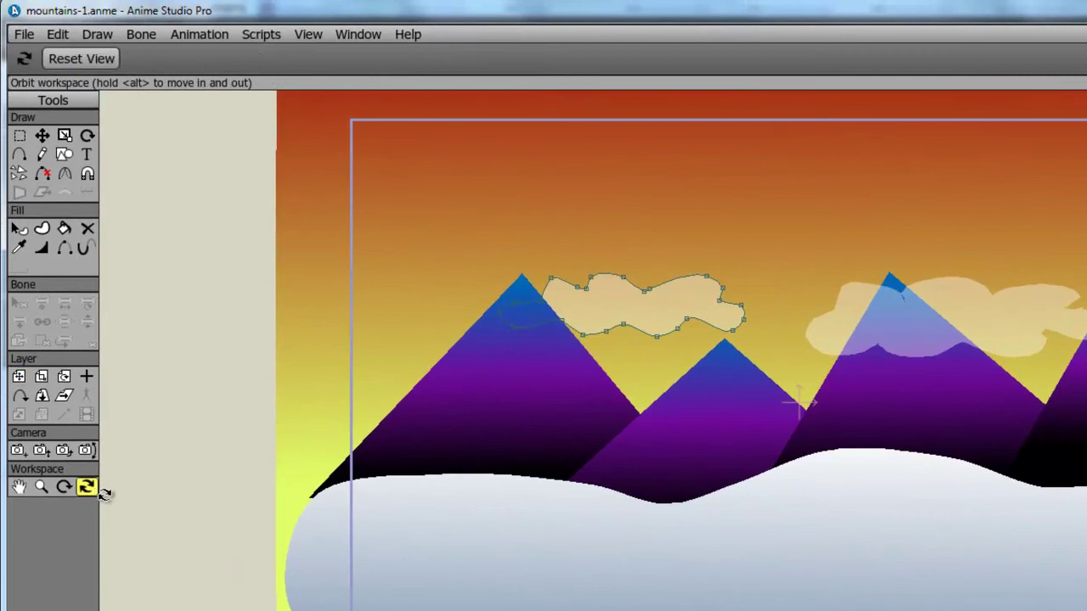
pyautogui.moveTo(298, 492); pyautogui.dragTo(552, 459)
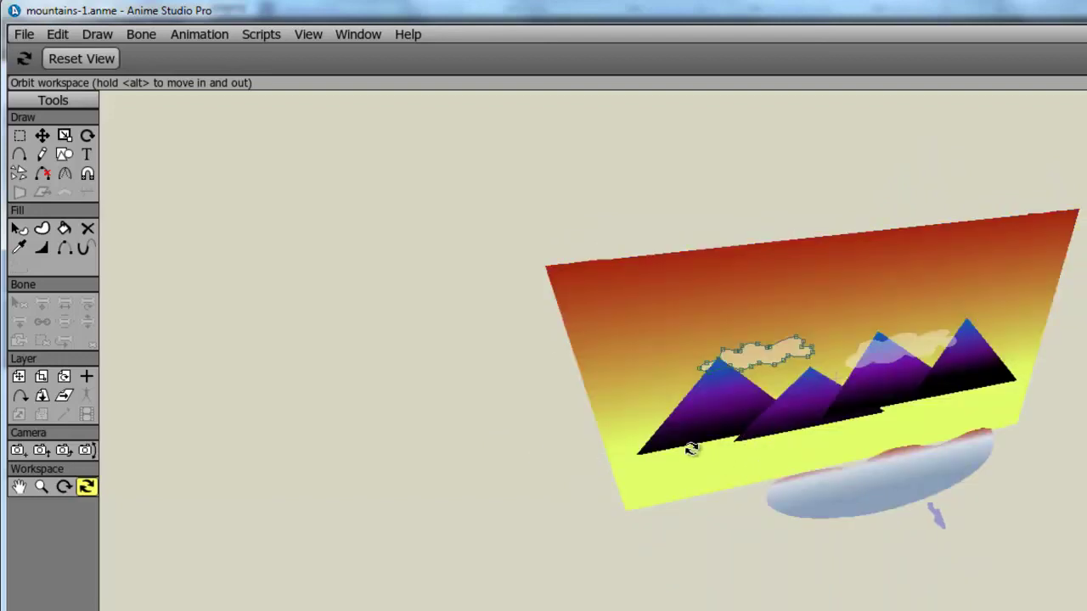
pyautogui.moveTo(692, 450); pyautogui.dragTo(675, 474)
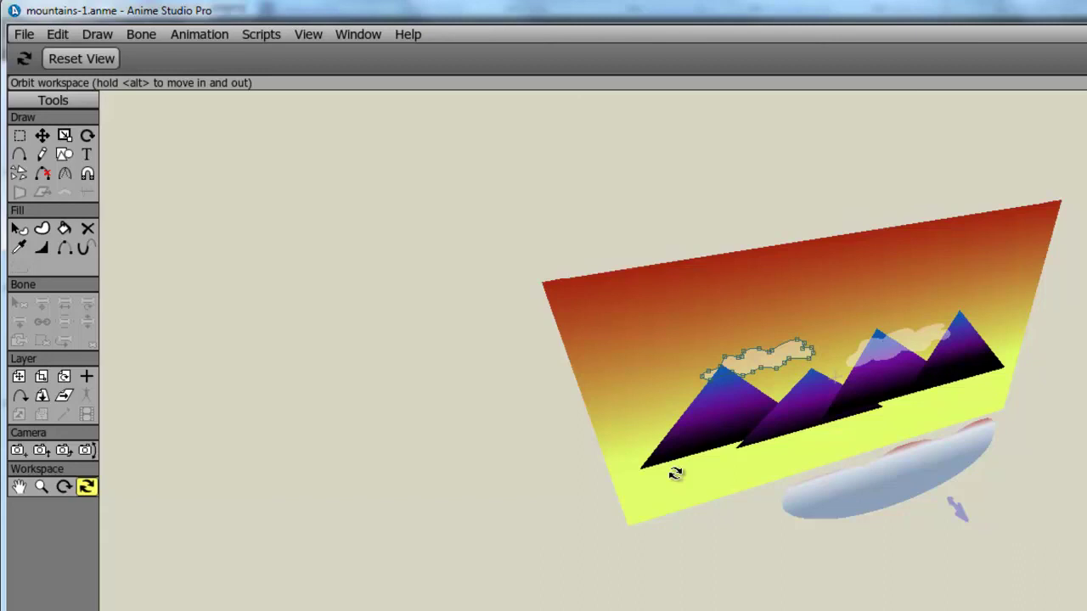
# - Return to the front view and track the camera sideways so the ground outpaces the mountains
pyautogui.click(82, 58)
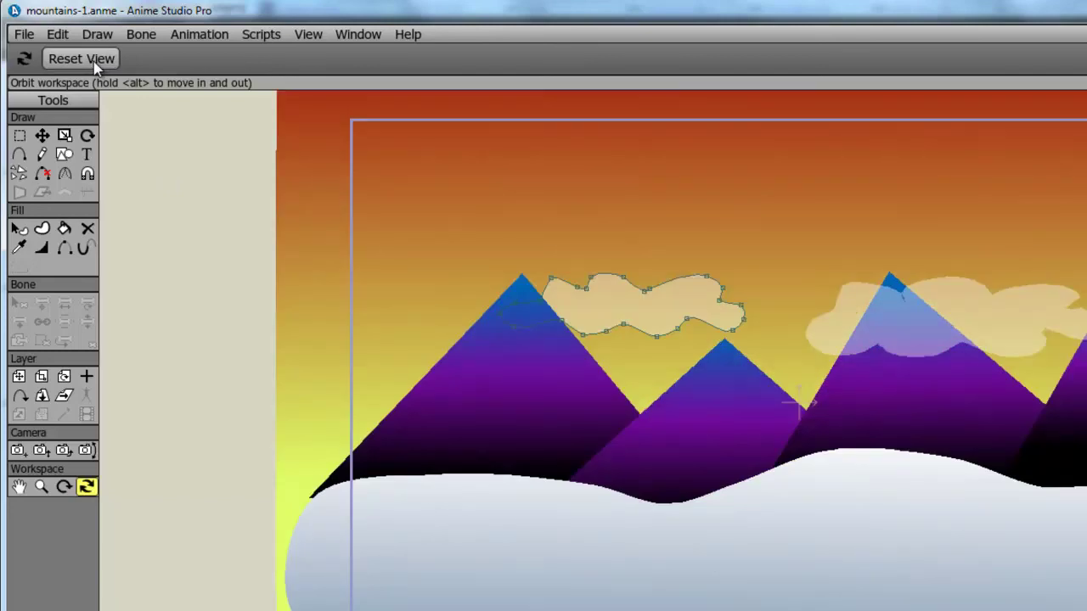
pyautogui.click(17, 451)
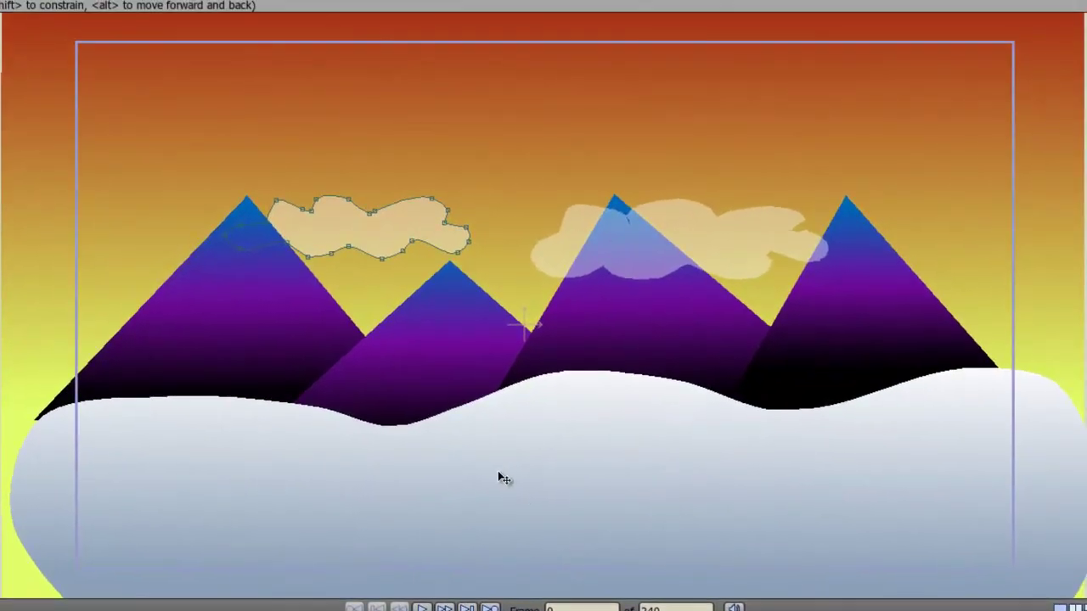
pyautogui.moveTo(501, 478); pyautogui.dragTo(633, 507)
pyautogui.moveTo(552, 539); pyautogui.dragTo(577, 533)
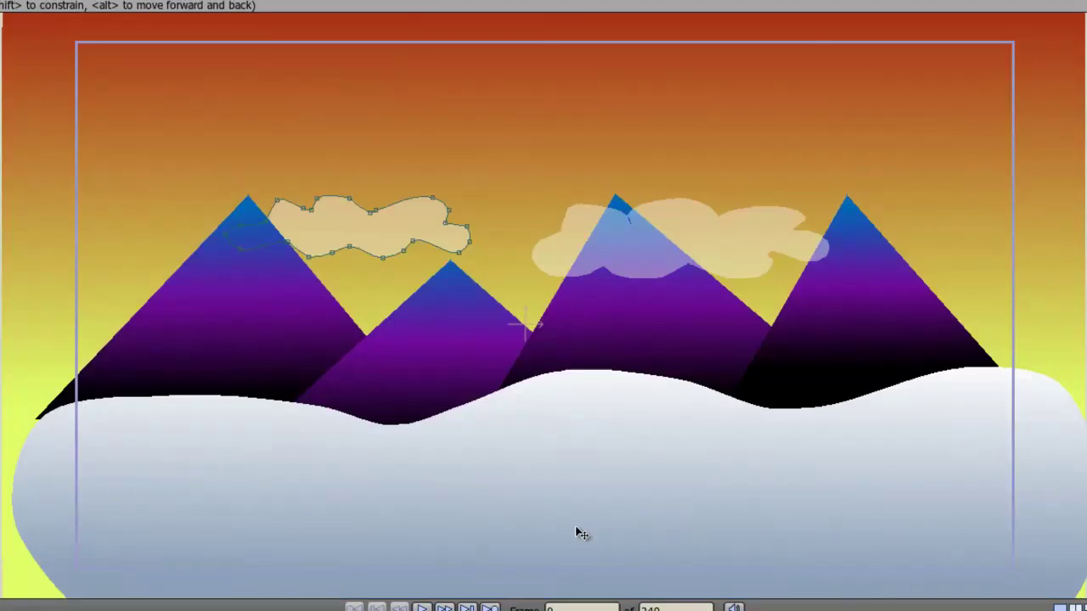